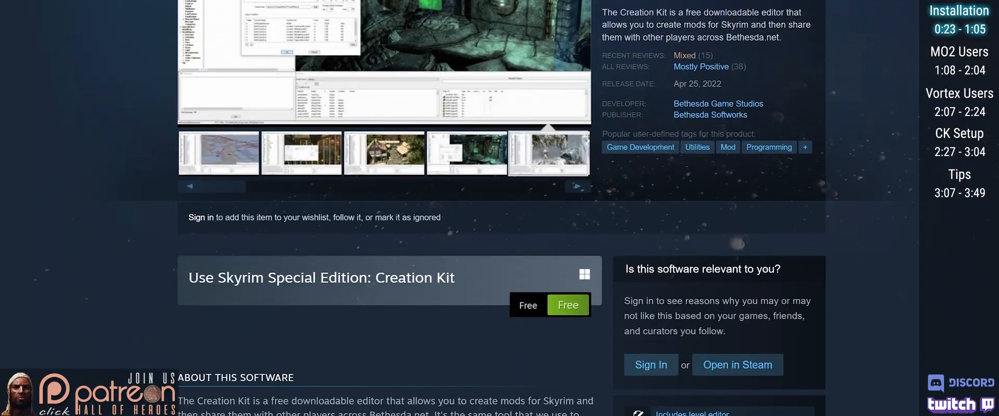
{"action": "scroll", "coordinate": [499, 208], "scroll_direction": "down", "scroll_amount": 1}
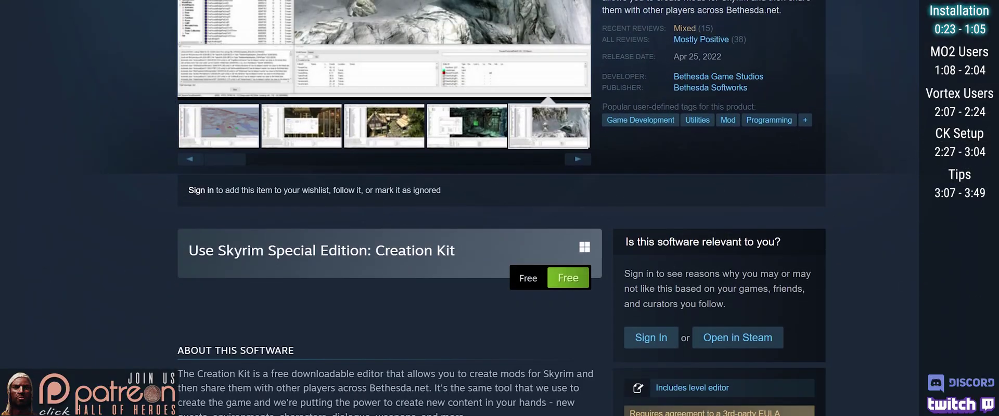
Step: Start installing the free Skyrim Special Edition: Creation Kit and accept the install options
{"action": "left_click", "coordinate": [576, 284]}
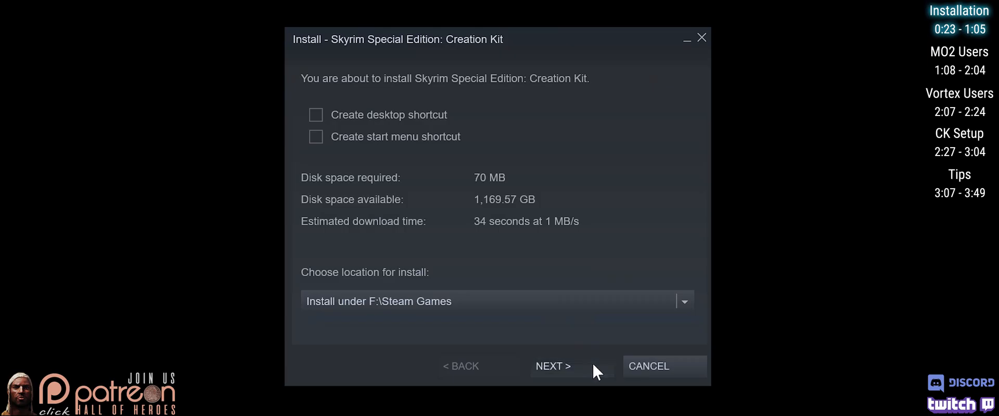
{"action": "left_click", "coordinate": [592, 362]}
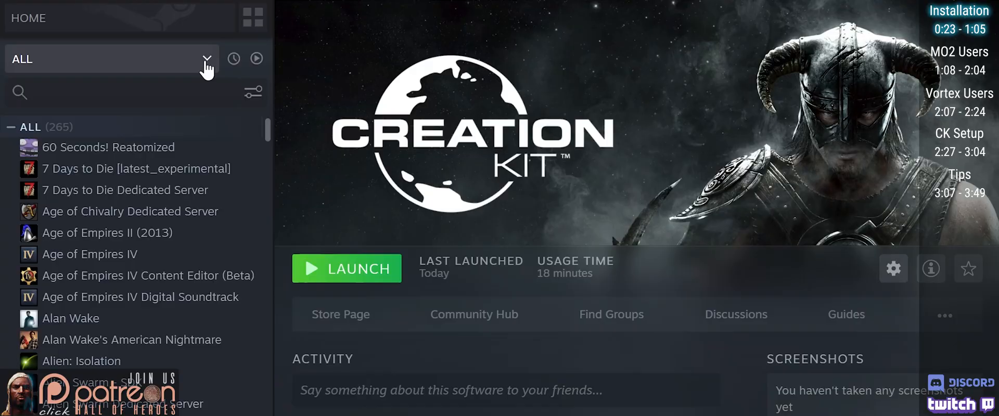
Step: Filter the Steam library to Software, then switch the filter to Tools instead
{"action": "left_click", "coordinate": [207, 61]}
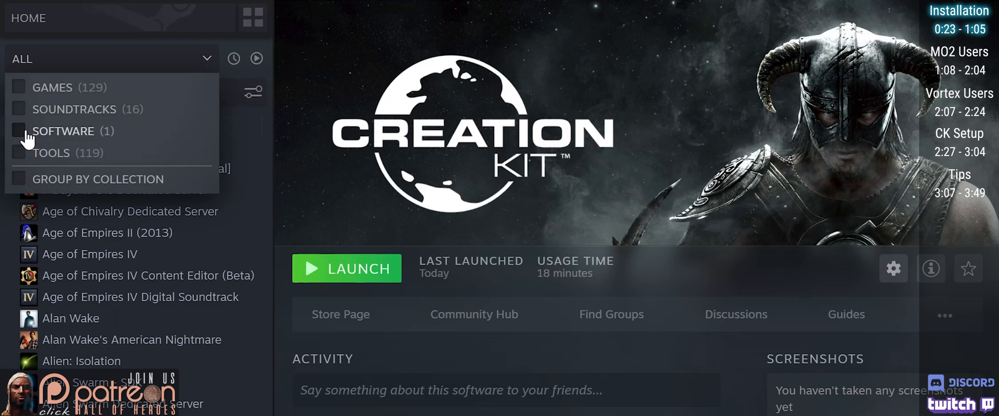
{"action": "left_click", "coordinate": [21, 132]}
{"action": "left_click", "coordinate": [143, 251]}
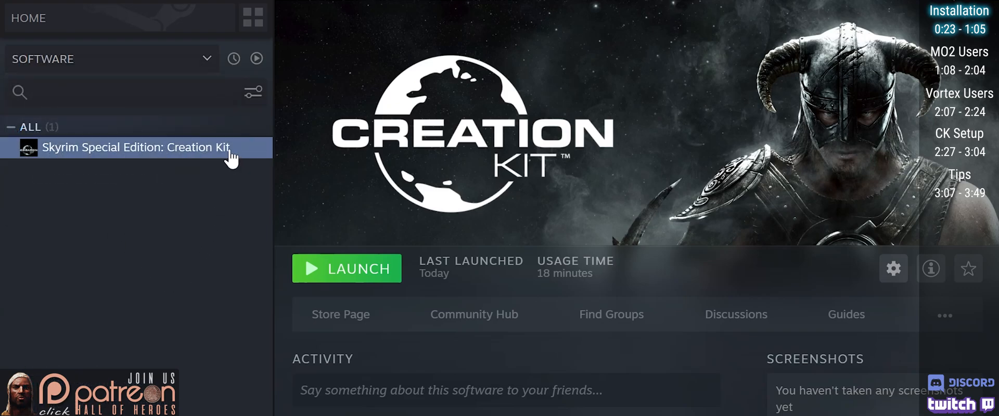
{"action": "left_click", "coordinate": [207, 58]}
{"action": "left_click", "coordinate": [21, 131]}
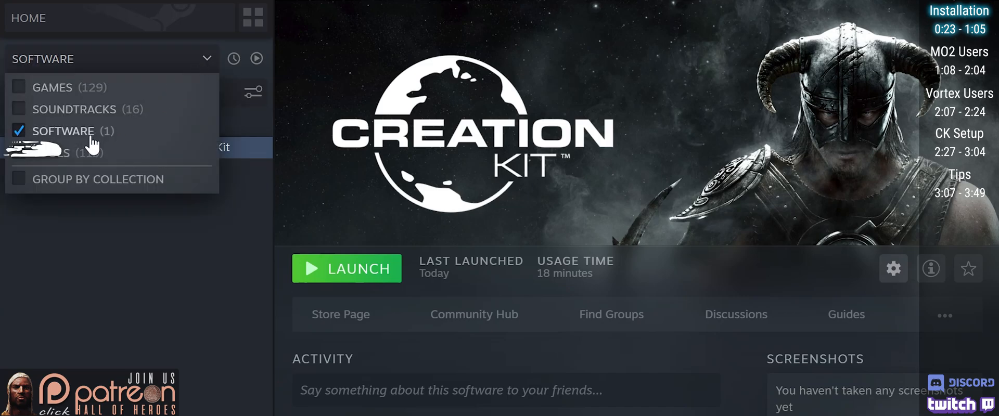
{"action": "left_click", "coordinate": [20, 153]}
{"action": "left_click", "coordinate": [189, 282]}
{"action": "scroll", "coordinate": [203, 312], "scroll_direction": "down", "scroll_amount": 5}
{"action": "scroll", "coordinate": [220, 337], "scroll_direction": "down", "scroll_amount": 5}
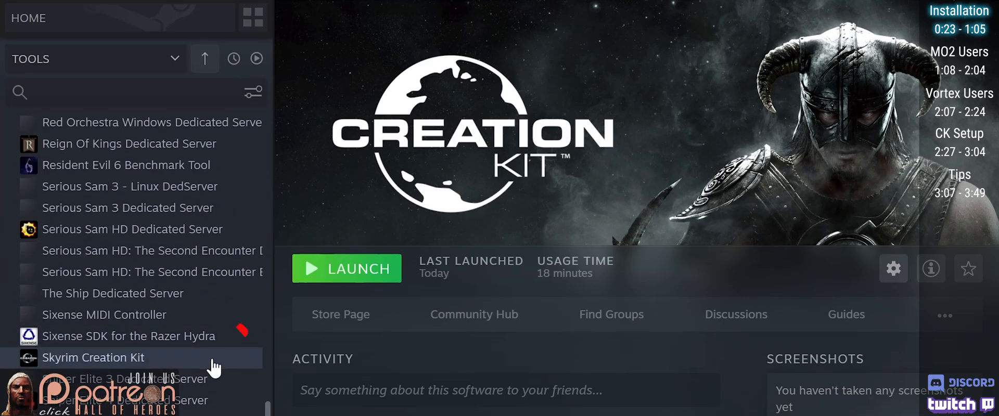
Step: Launch the Skyrim Creation Kit tool and agree to unpack Scripts.zip into Data
{"action": "left_click", "coordinate": [93, 357]}
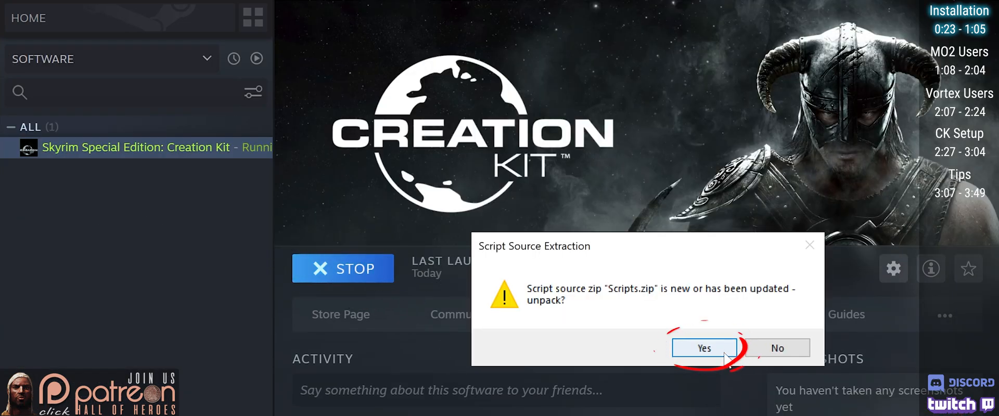
{"action": "left_click", "coordinate": [704, 347]}
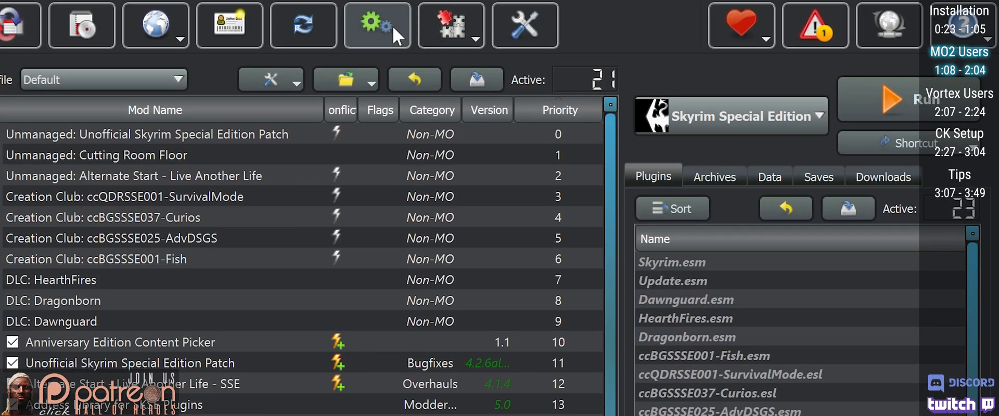
Step: Add CreationKit.exe from the Skyrim Special Edition folder as an MO2 executable and save it
{"action": "left_click", "coordinate": [393, 26]}
{"action": "left_click", "coordinate": [290, 55]}
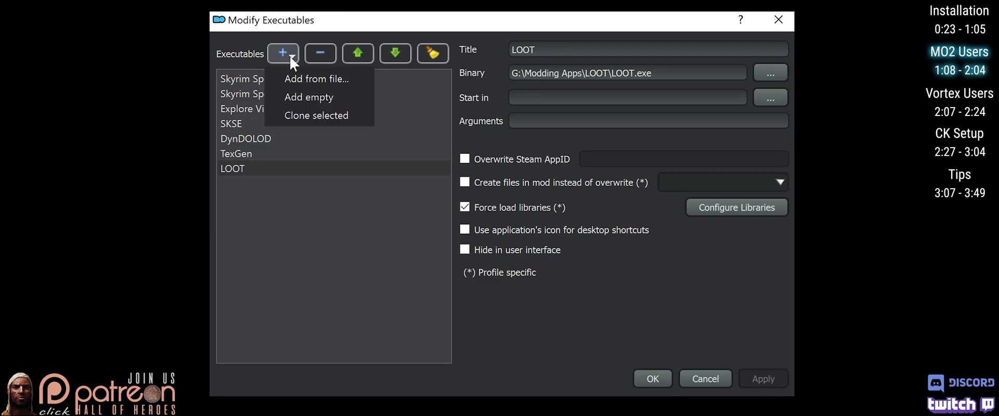
{"action": "left_click", "coordinate": [354, 77]}
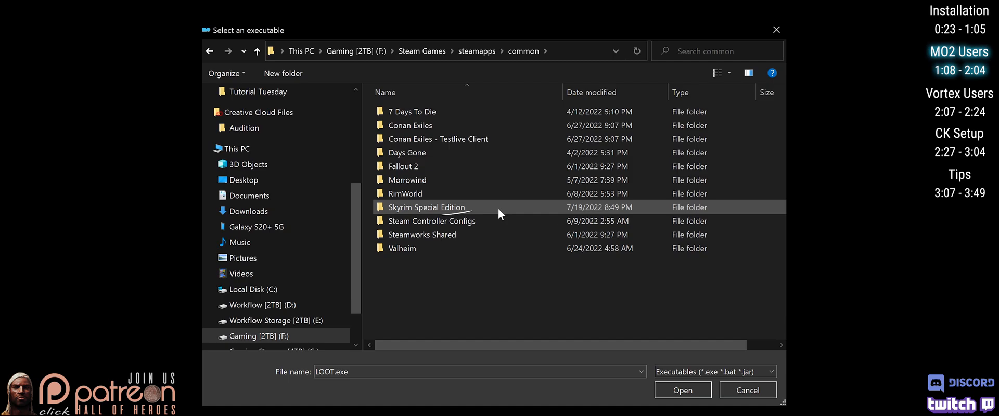
{"action": "double_click", "coordinate": [498, 207]}
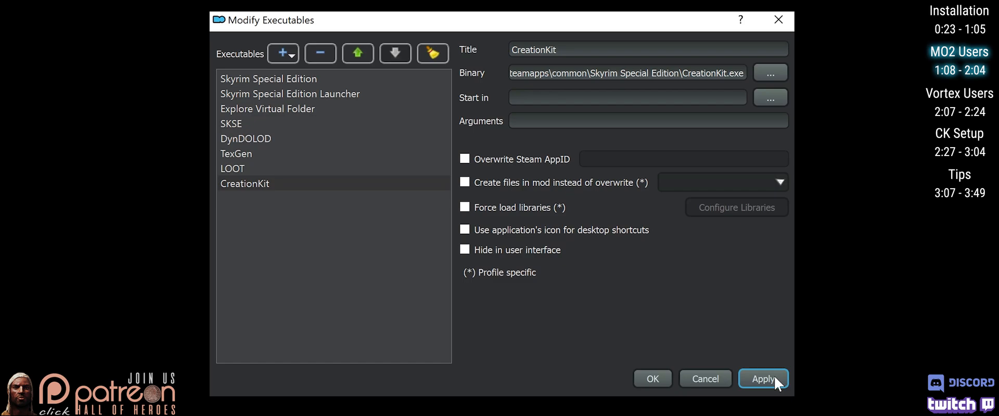
{"action": "left_click", "coordinate": [773, 375]}
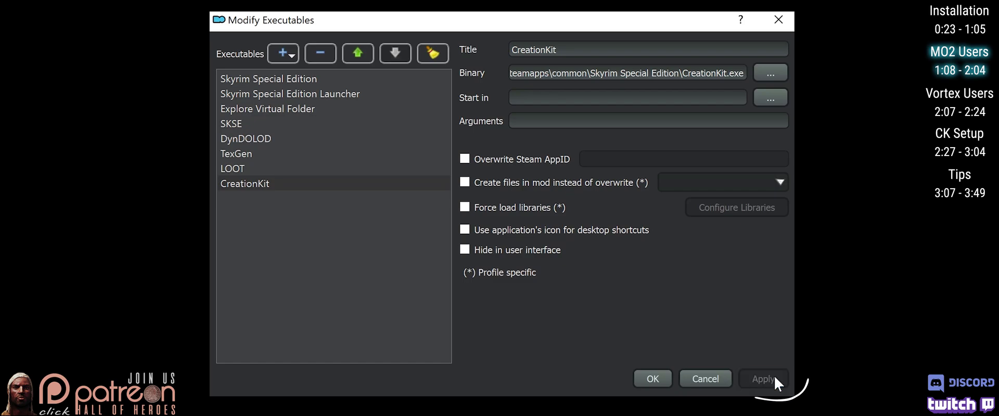
{"action": "left_click", "coordinate": [651, 376]}
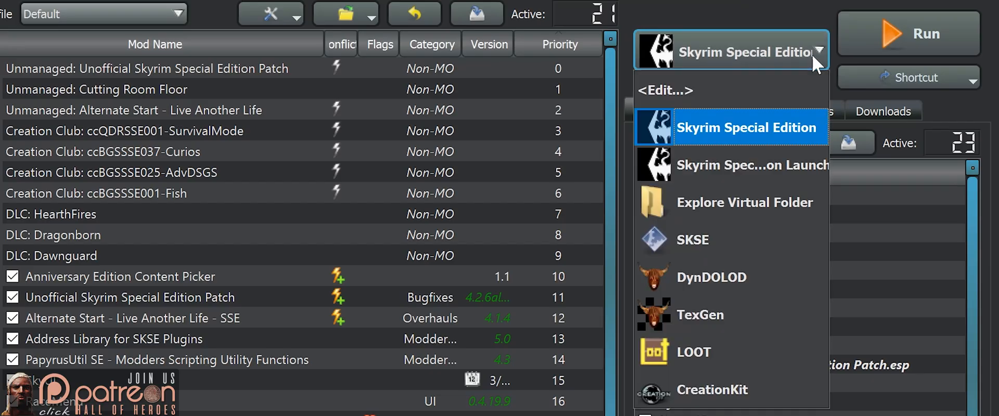
Step: Choose CreationKit as the program to run and inspect the files collected in Overwrite
{"action": "left_click", "coordinate": [713, 389]}
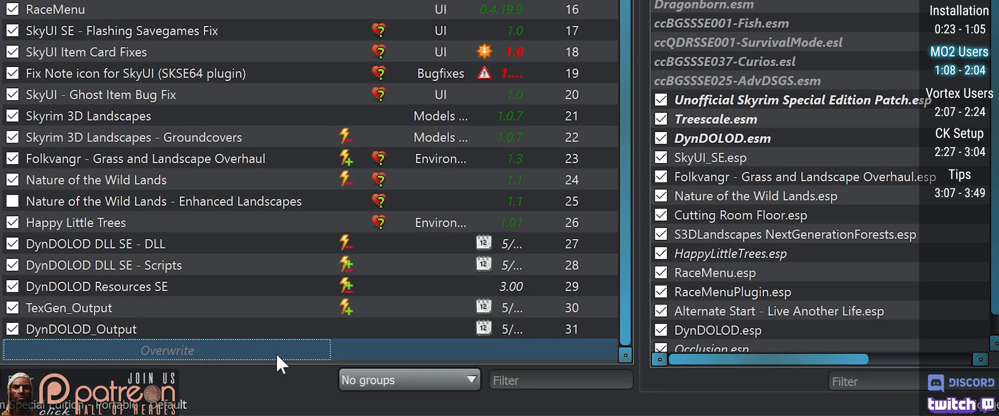
{"action": "double_click", "coordinate": [277, 353]}
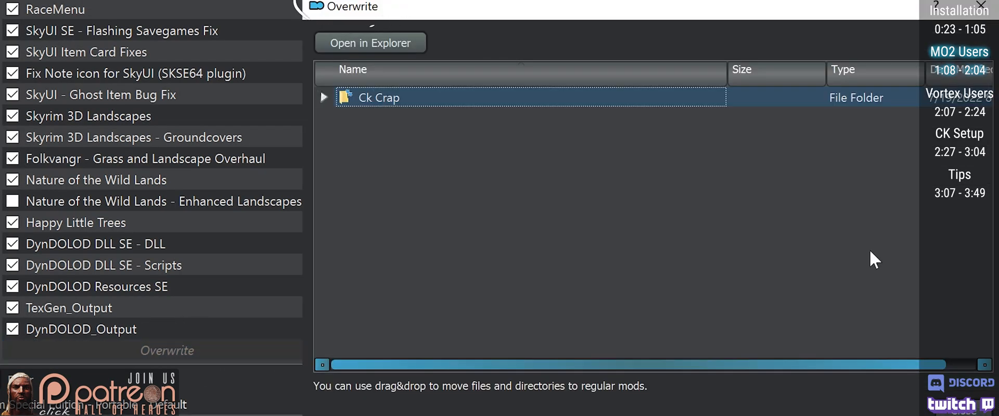
{"action": "left_click", "coordinate": [979, 8]}
Step: Create the mod CK Mod I'm Working On from Overwrite and move the CK Crap folder into it
{"action": "right_click", "coordinate": [167, 351]}
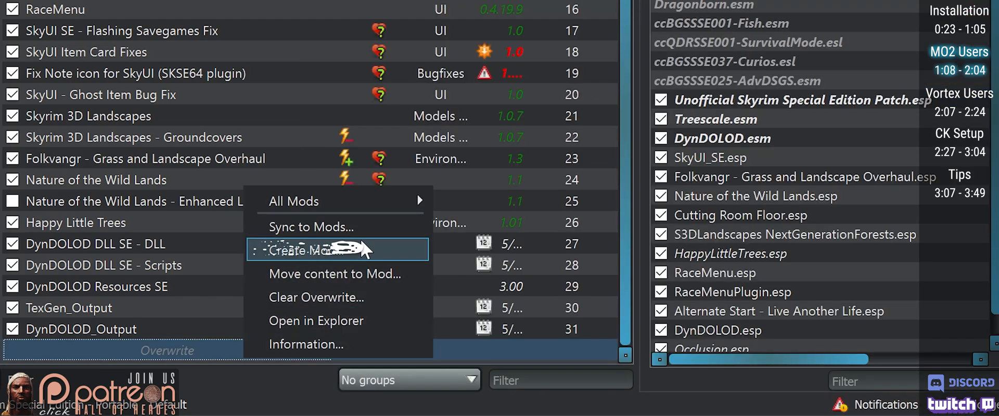
{"action": "left_click", "coordinate": [368, 250]}
{"action": "type", "text": "CK Mod I'm Working On"}
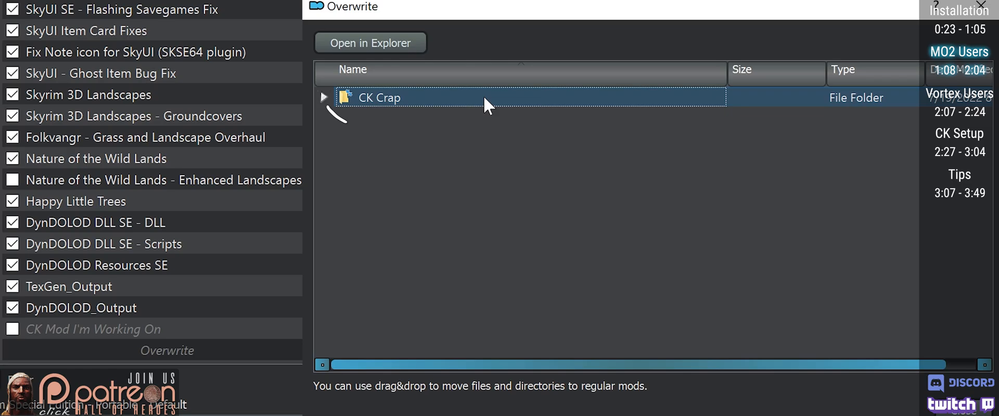
{"action": "mouse_move", "coordinate": [379, 97]}
{"action": "left_mouse_down"}
{"action": "mouse_move", "coordinate": [155, 343]}
{"action": "mouse_move", "coordinate": [138, 329]}
{"action": "left_mouse_up"}
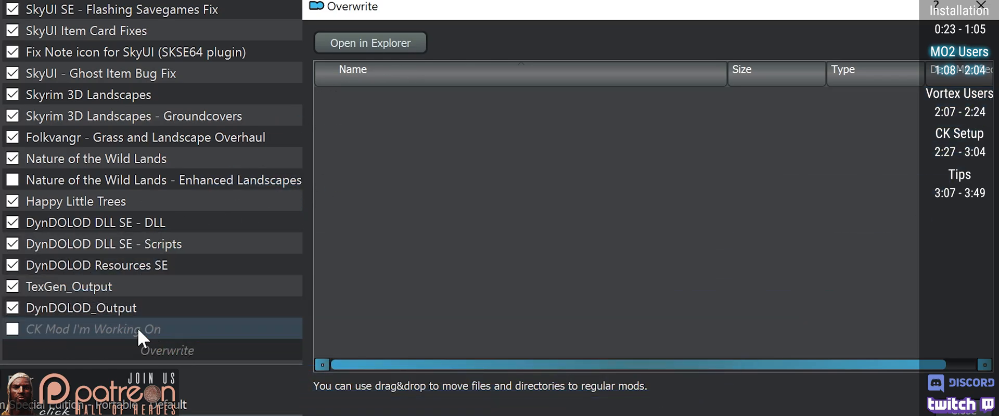
{"action": "left_click", "coordinate": [979, 8]}
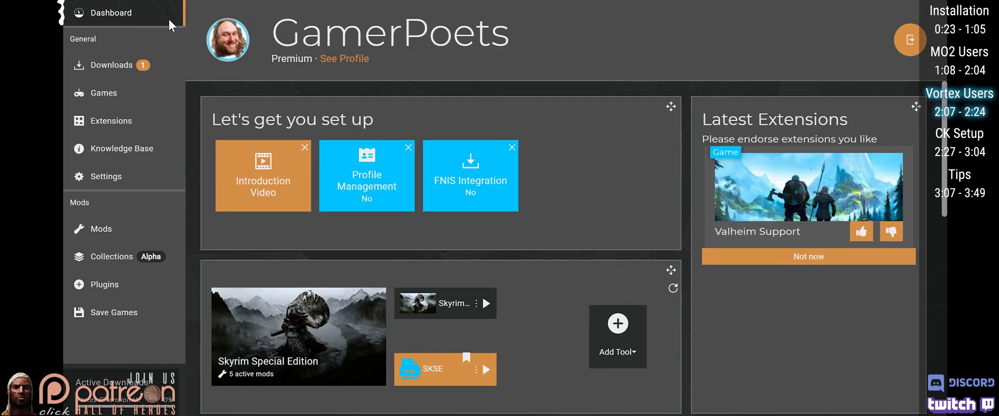
Step: Define a new Vortex tool targeting CreationKit.exe in the Skyrim Special Edition folder and save it
{"action": "left_click", "coordinate": [634, 358]}
{"action": "left_click", "coordinate": [601, 299]}
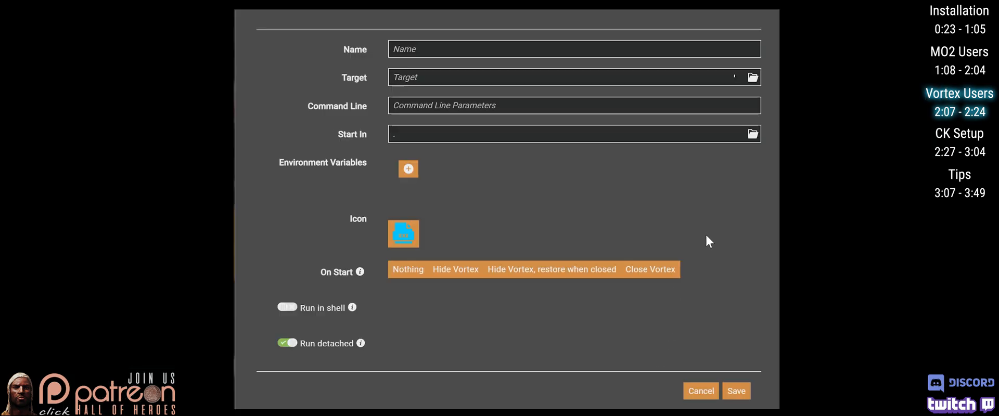
{"action": "left_click", "coordinate": [752, 77]}
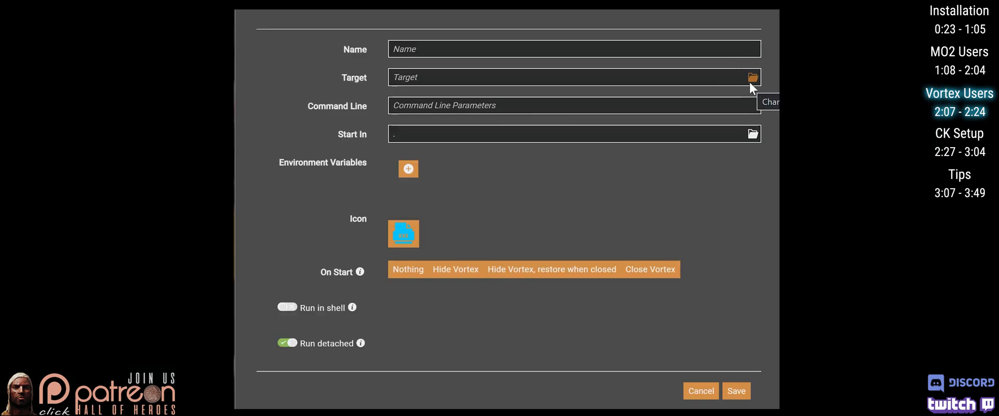
{"action": "scroll", "coordinate": [608, 210], "scroll_direction": "down", "scroll_amount": 3}
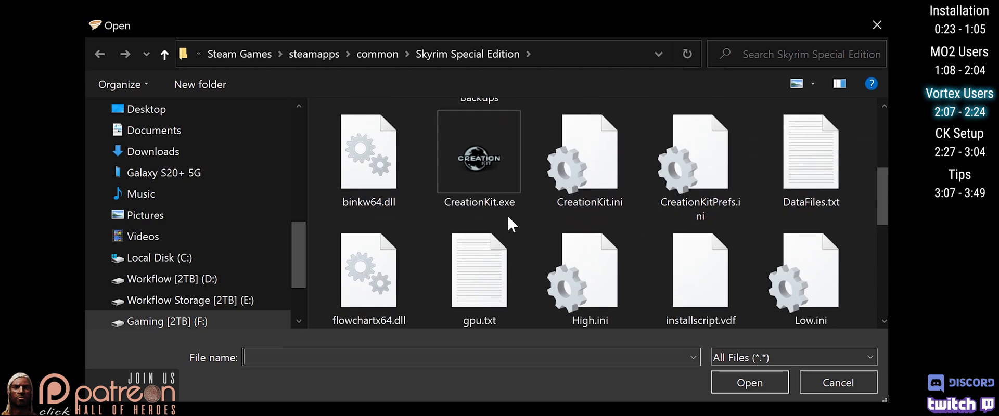
{"action": "left_click", "coordinate": [485, 176]}
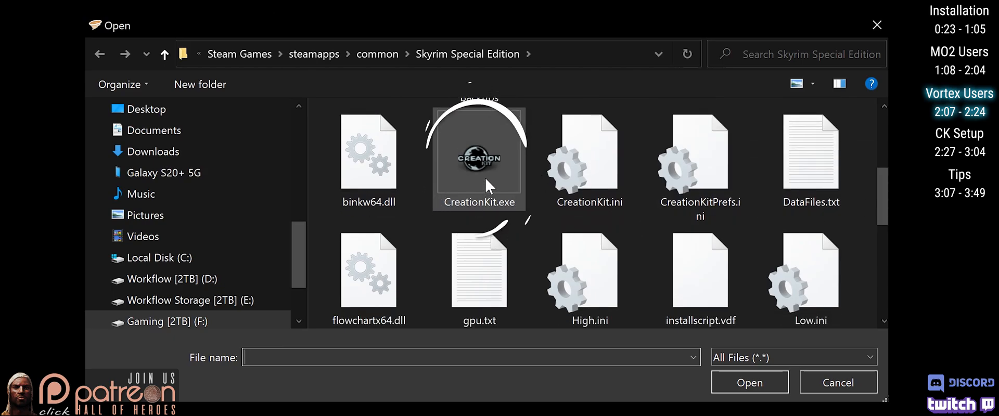
{"action": "double_click", "coordinate": [485, 176]}
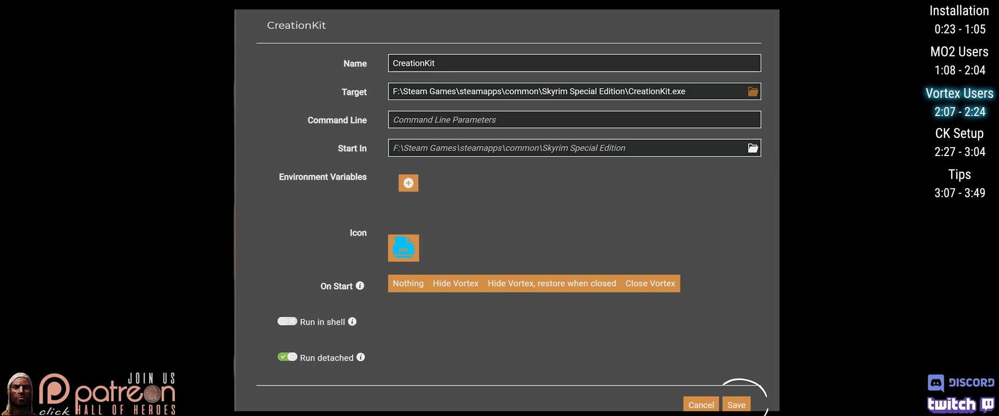
{"action": "left_click", "coordinate": [735, 405]}
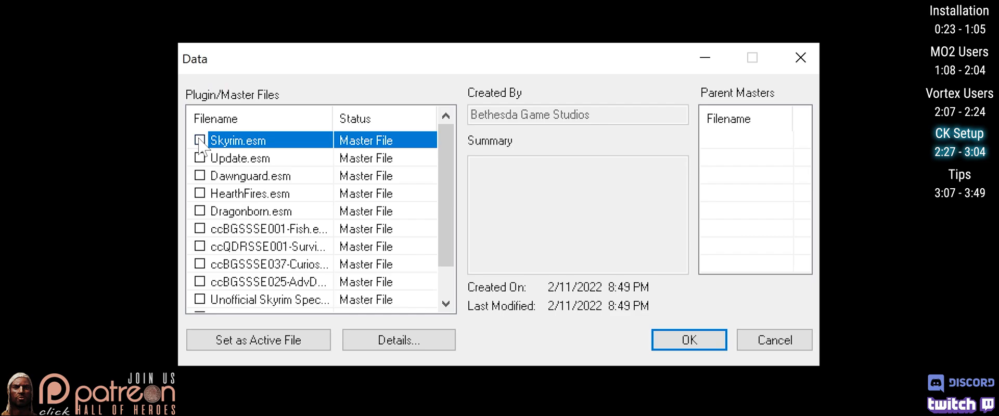
Step: Tick Update.esm and Dawnguard.esm alongside Skyrim.esm and try setting them as the active selection
{"action": "double_click", "coordinate": [199, 158]}
{"action": "double_click", "coordinate": [200, 176]}
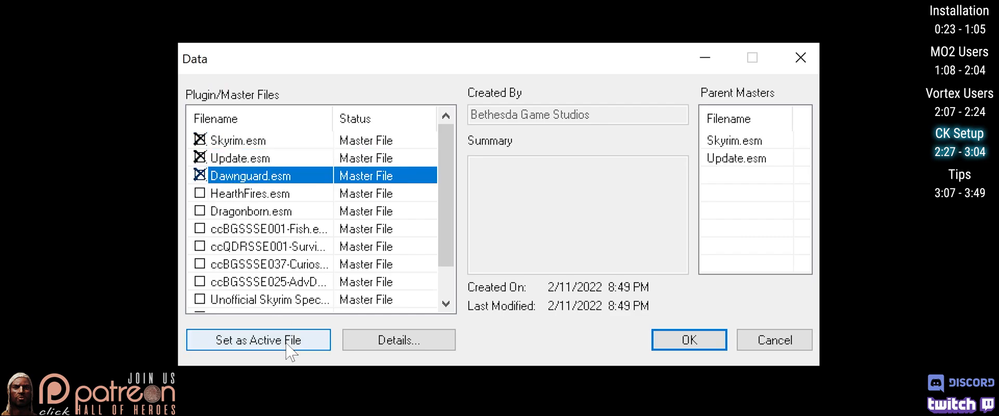
{"action": "left_click", "coordinate": [258, 340]}
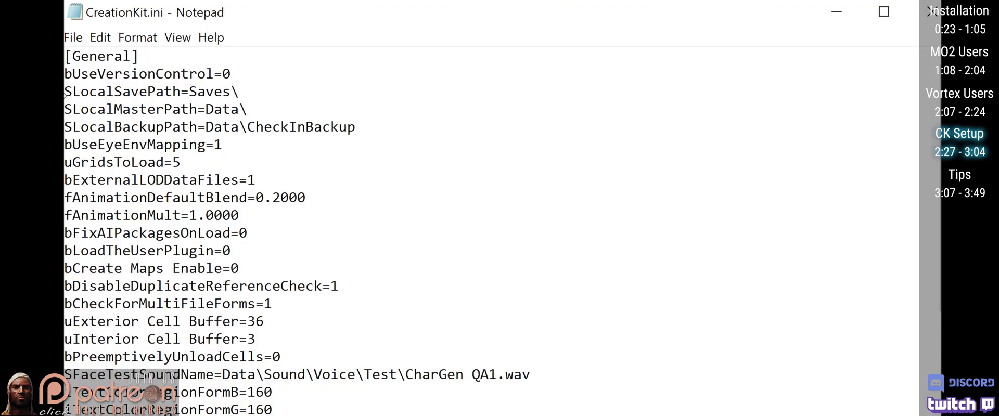
Step: Paste bAllowMultipleMasterLoads=1 on a new line under [General] in CreationKit.ini
{"action": "key", "text": "Return"}
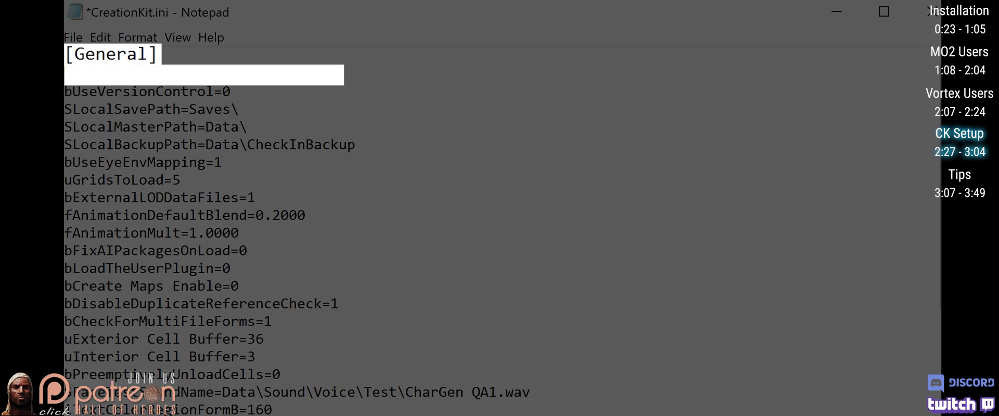
{"action": "type", "text": "bAllowMultipleMasterLoads=1"}
{"action": "left_click_drag", "start_coordinate": [345, 75], "coordinate": [75, 75]}
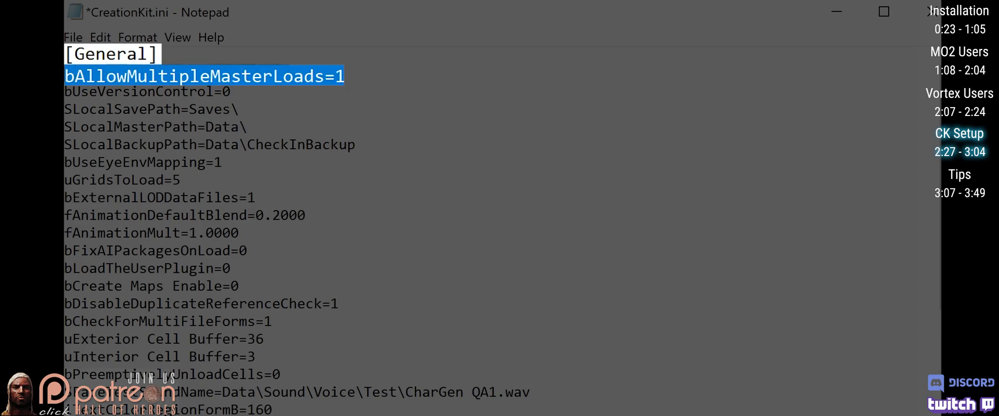
{"action": "key", "text": "Right"}
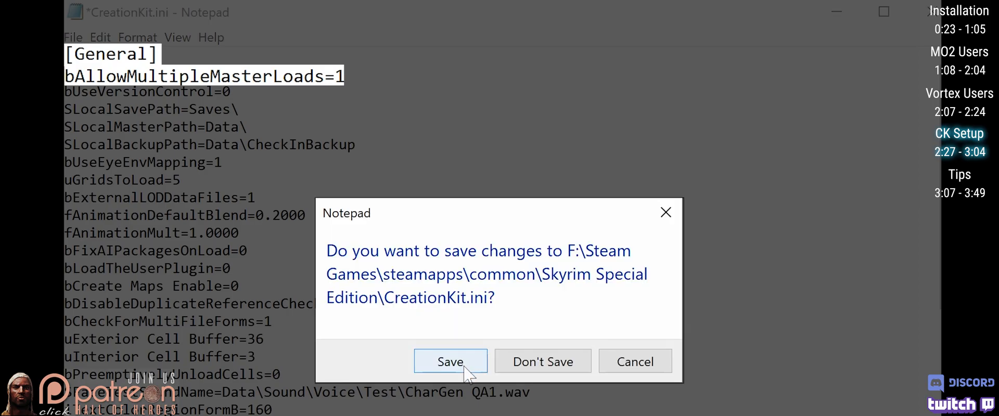
Step: Save CreationKit.ini, then place the Object Window top-left stretched down the screen
{"action": "left_click", "coordinate": [450, 362]}
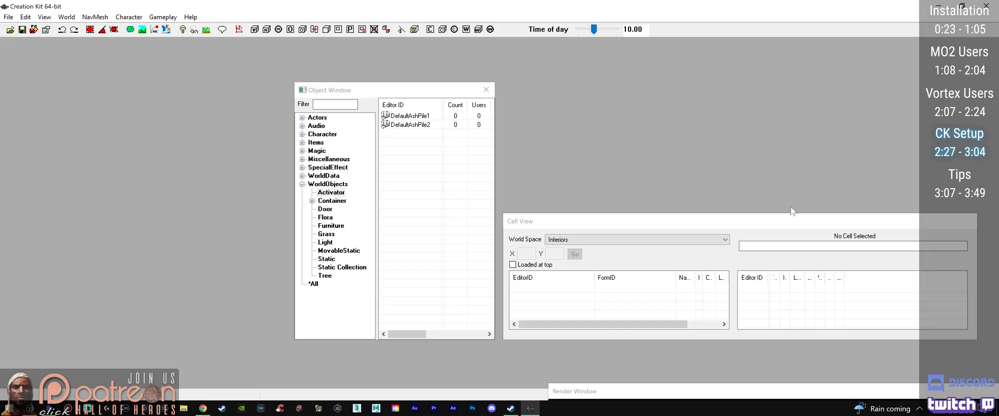
{"action": "left_click_drag", "start_coordinate": [383, 89], "coordinate": [87, 45]}
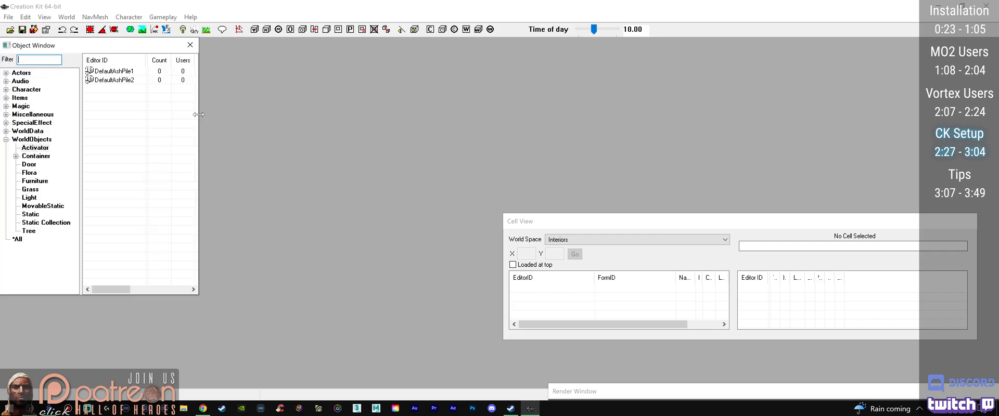
{"action": "left_click_drag", "start_coordinate": [127, 294], "coordinate": [127, 361]}
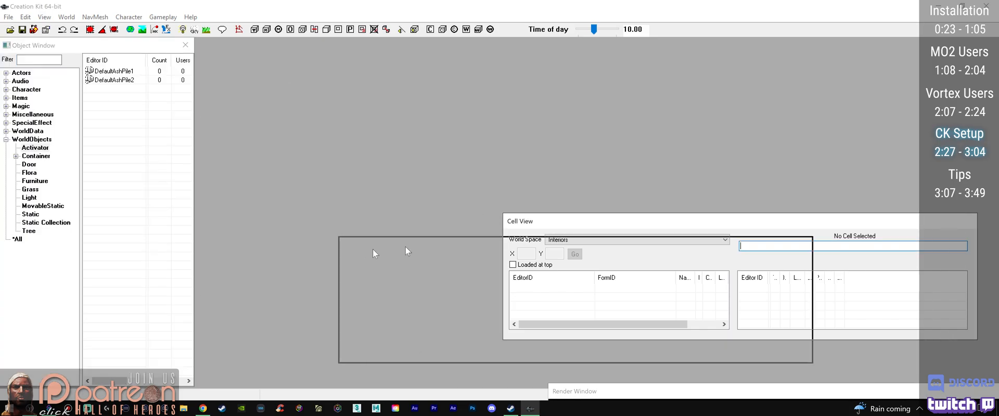
Step: Dock Cell View across the bottom and the Render Window filling the top right
{"action": "left_click_drag", "start_coordinate": [547, 221], "coordinate": [437, 269]}
{"action": "left_click_drag", "start_coordinate": [669, 311], "coordinate": [951, 299]}
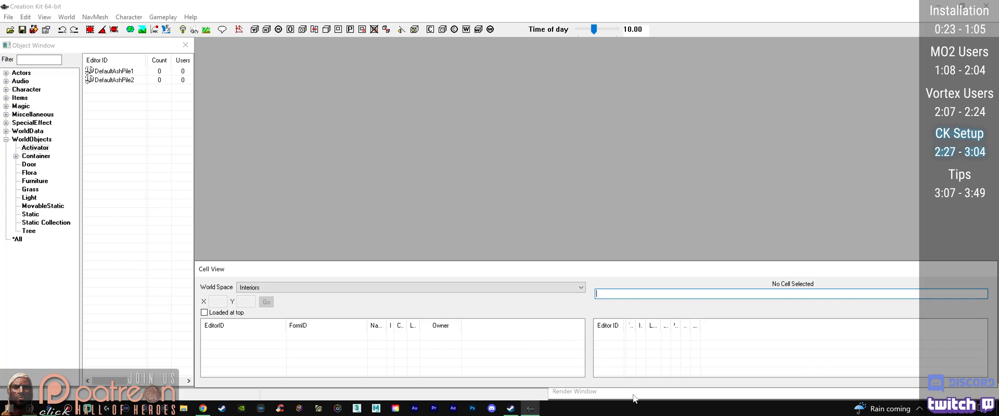
{"action": "left_click_drag", "start_coordinate": [573, 391], "coordinate": [288, 55]}
{"action": "left_click_drag", "start_coordinate": [456, 261], "coordinate": [461, 257]}
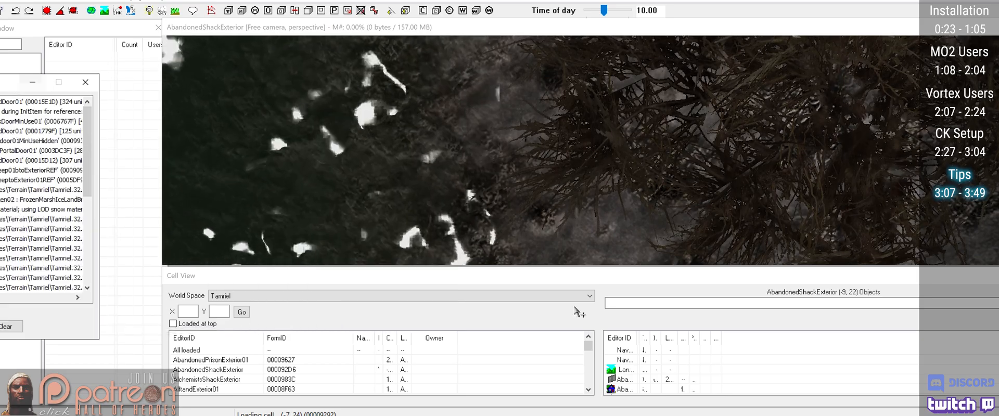
{"action": "scroll", "coordinate": [634, 182], "scroll_direction": "down", "scroll_amount": 5}
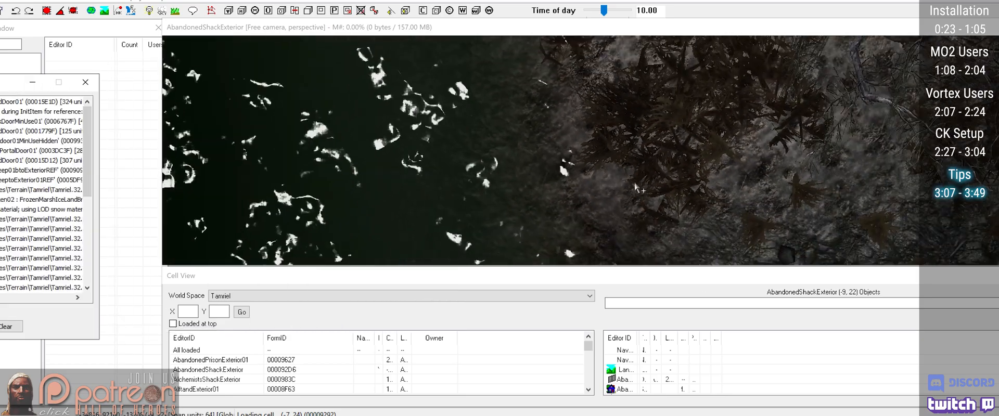
{"action": "scroll", "coordinate": [635, 182], "scroll_direction": "down", "scroll_amount": 4}
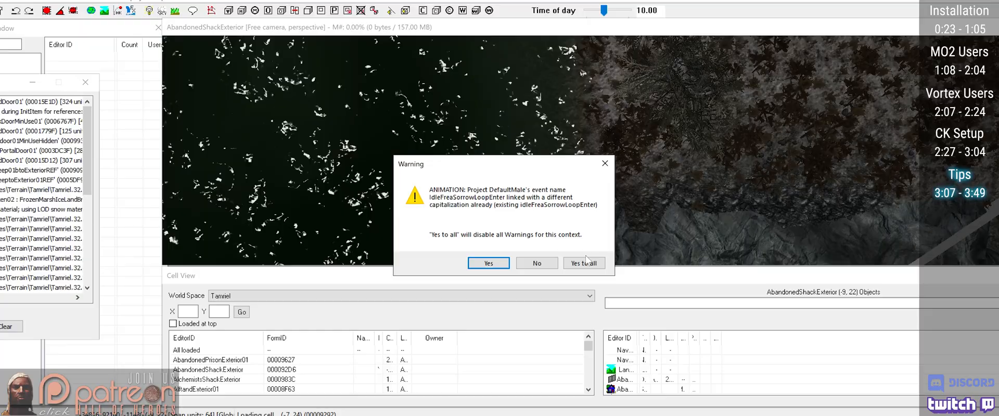
Step: Answer Yes to all on the AbandonedShackExterior load warnings and pan the render view over the rocks
{"action": "left_click", "coordinate": [583, 263]}
{"action": "middle_click_drag", "start_coordinate": [547, 218], "coordinate": [657, 159]}
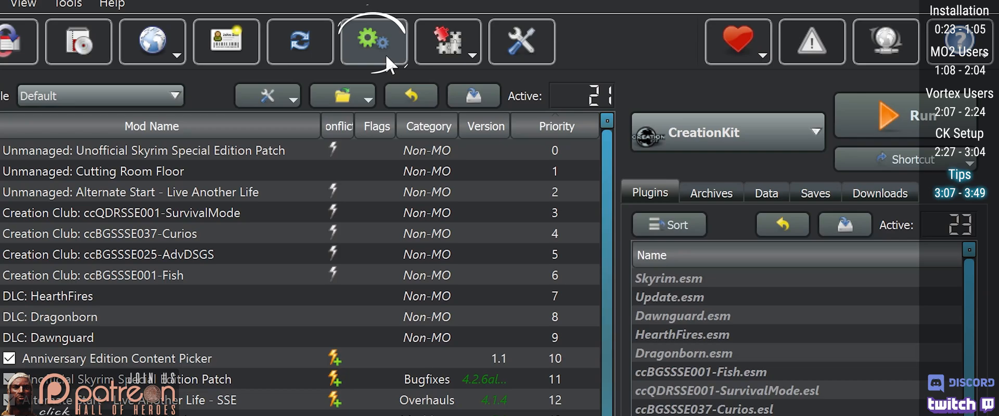
Step: In Modify Executables, enable Overwrite Steam AppID on the Creation Kit entry for 1946180
{"action": "left_click", "coordinate": [385, 55]}
{"action": "left_click", "coordinate": [320, 189]}
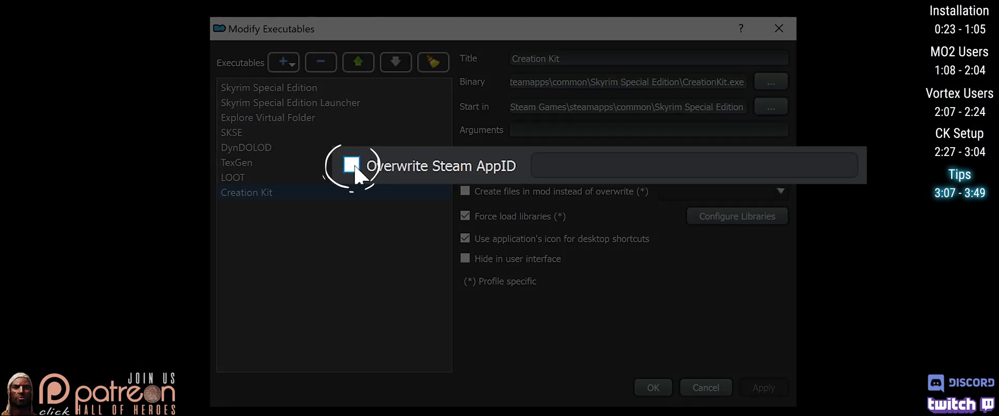
{"action": "left_click", "coordinate": [351, 166]}
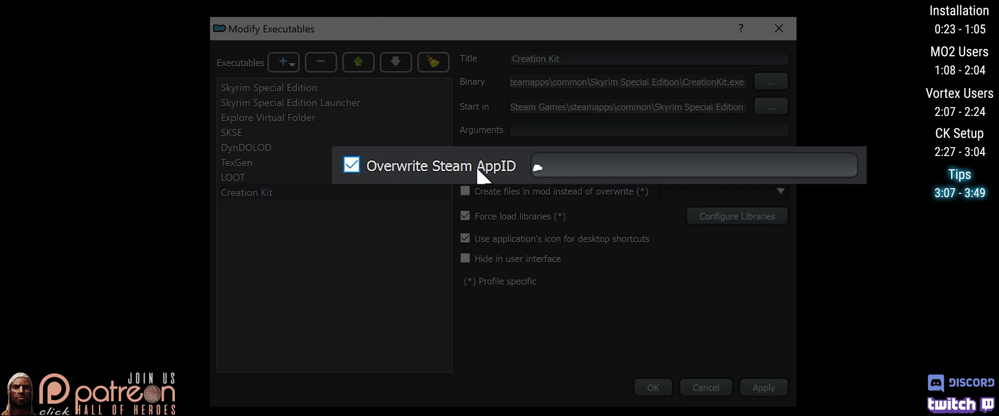
{"action": "type", "text": "1946180"}
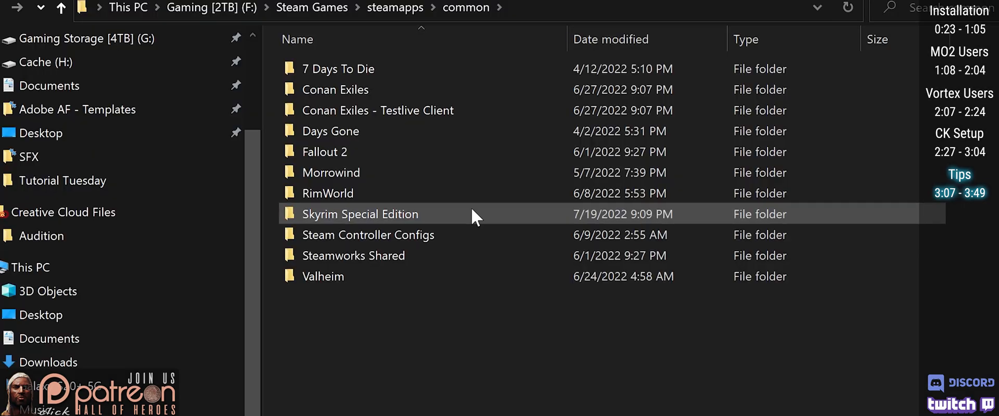
Step: Navigate into the Skyrim Special Edition game folder and then its Data folder
{"action": "double_click", "coordinate": [470, 207]}
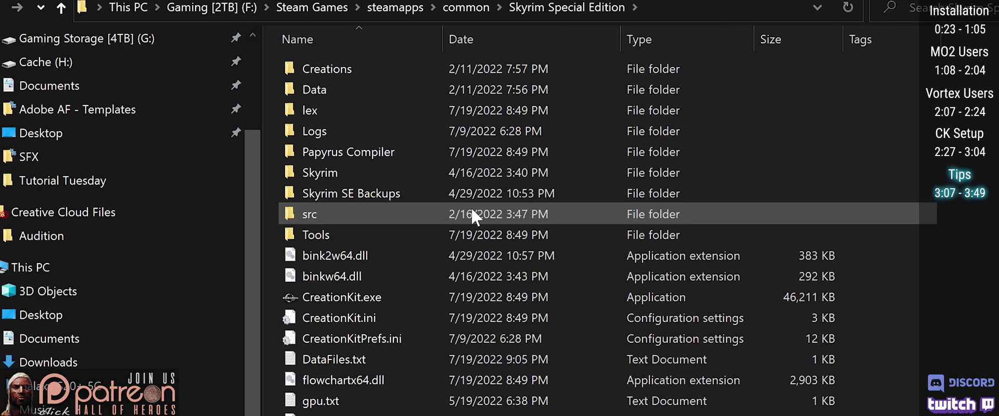
{"action": "double_click", "coordinate": [392, 88]}
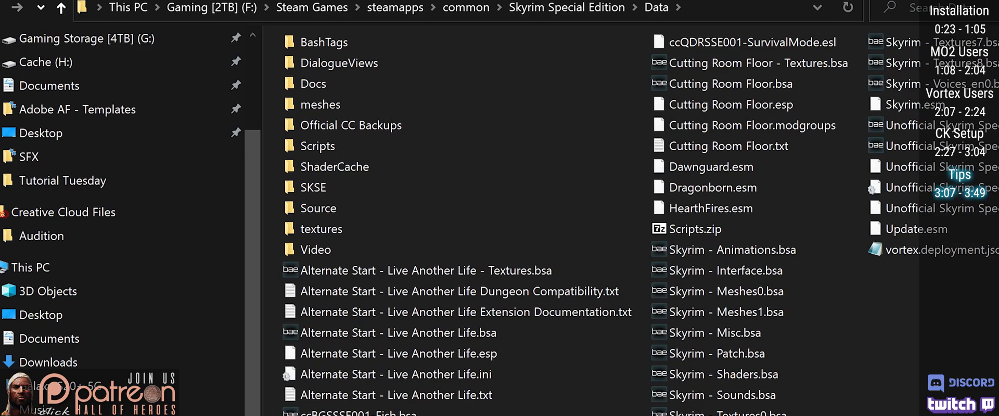